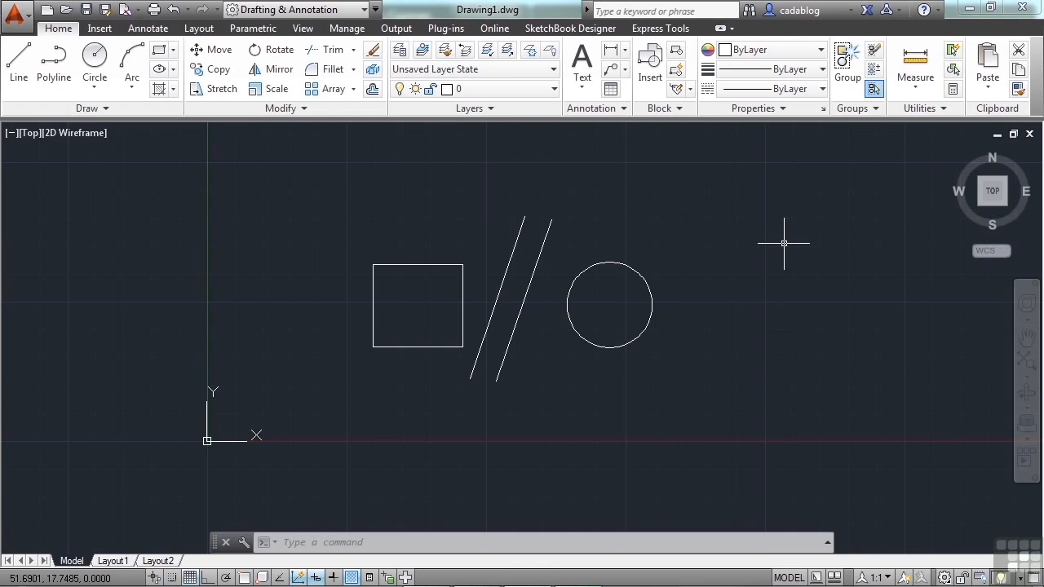
Step: Select the circle, the rectangle and both parallel slanted lines, and clear the selection
left_click(636, 273)
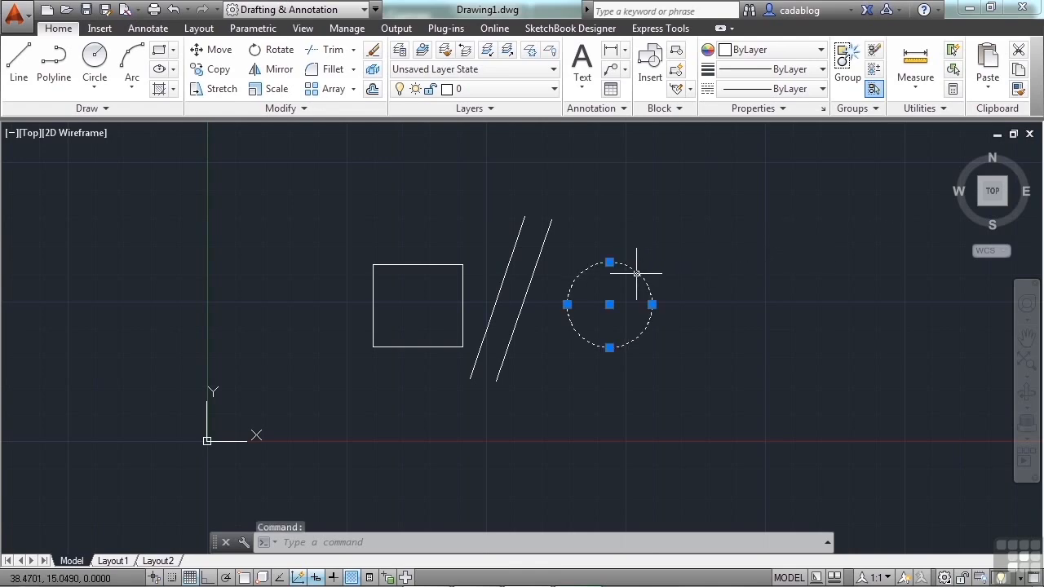
left_click(428, 266)
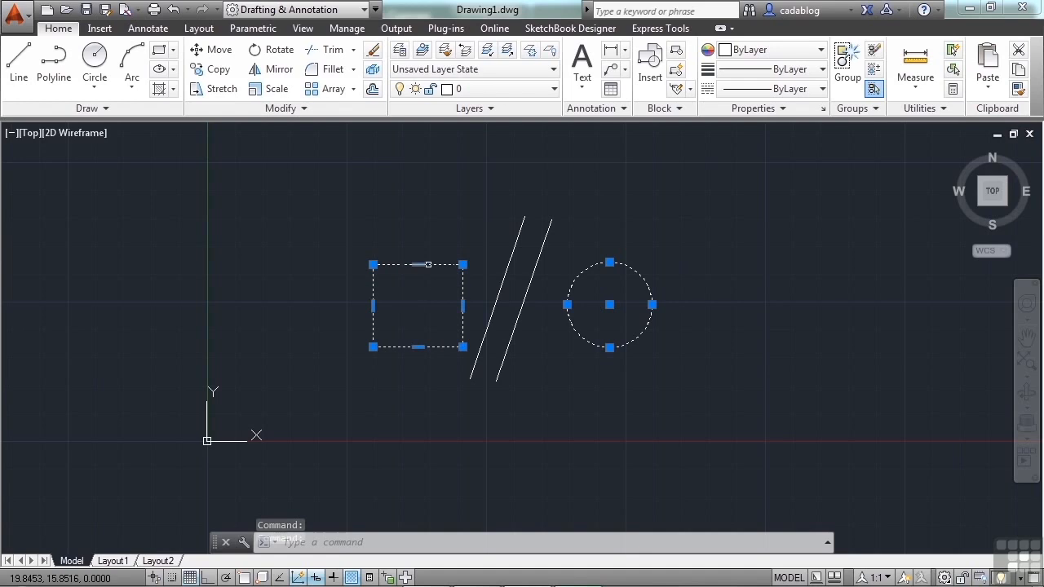
left_click(547, 233)
left_click(516, 238)
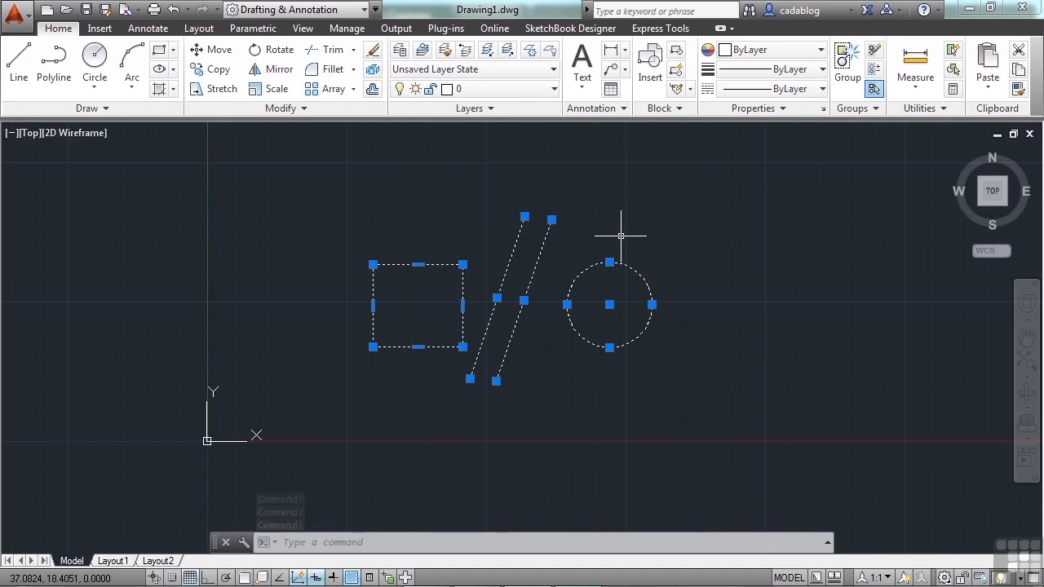
key("Escape")
key("Escape")
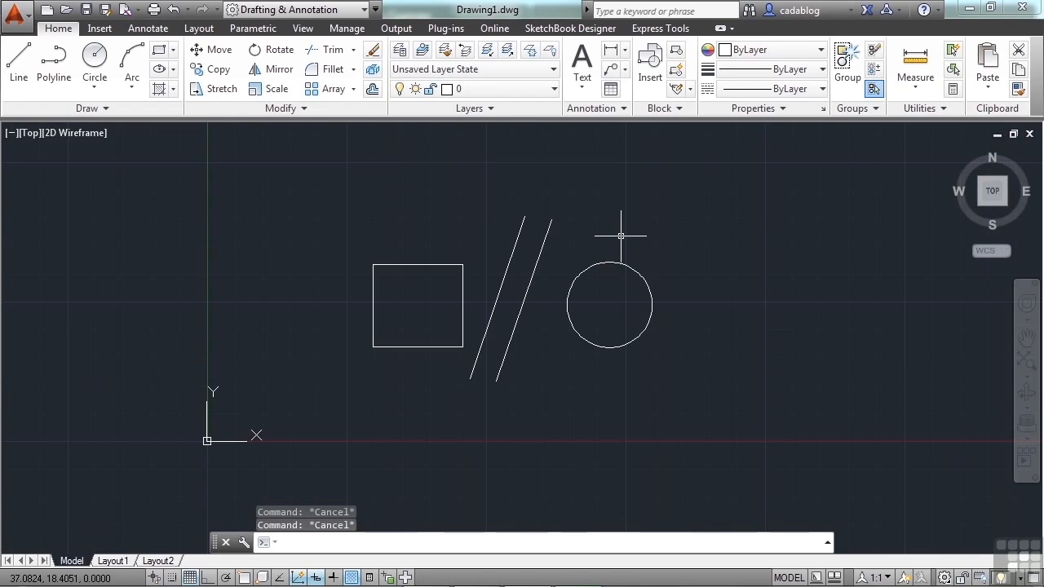
Step: Look at the drawing area's shortcut menu with no objects selected, and dismiss it
right_click(622, 240)
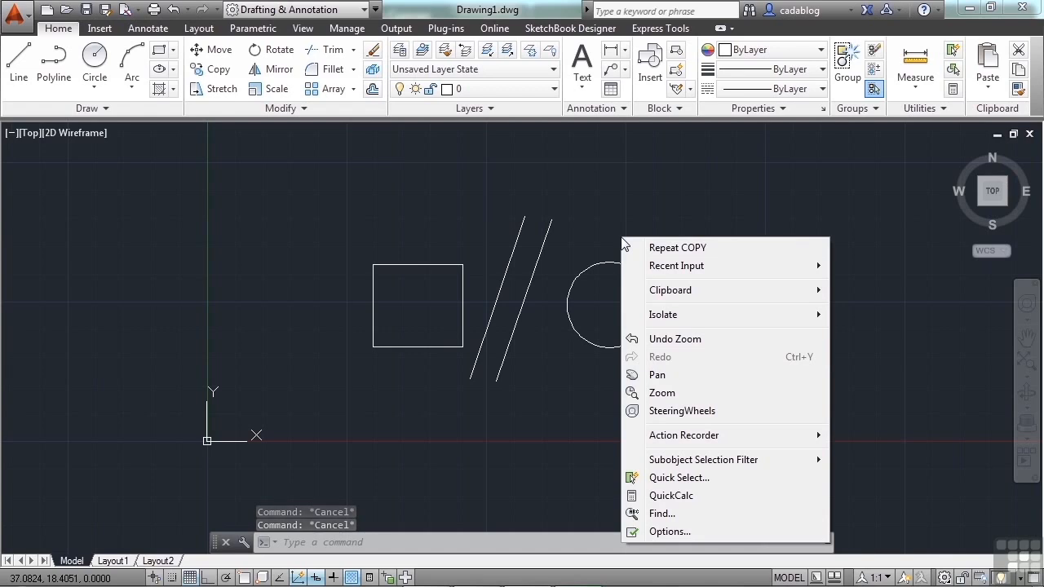
left_click(592, 408)
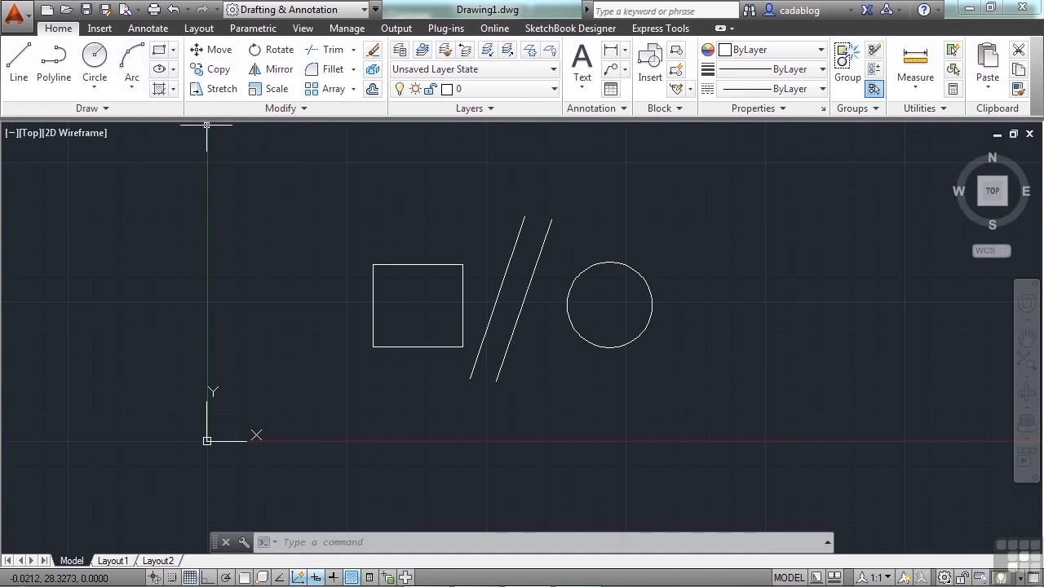
Step: Look through the Options settings for Files, Display, Open and Save, Plot and Publish, System and User Preferences
left_click(15, 13)
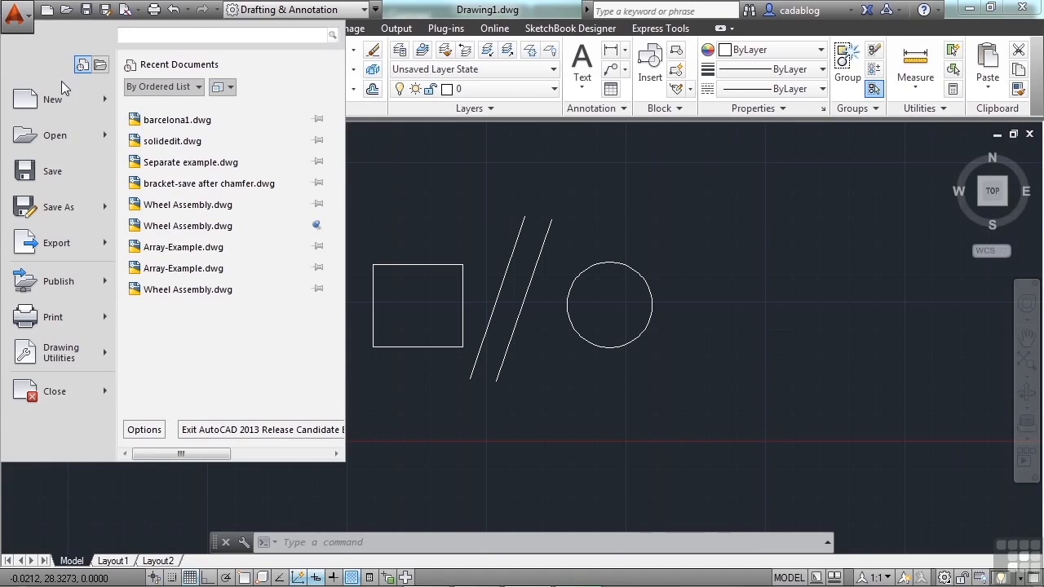
left_click(144, 430)
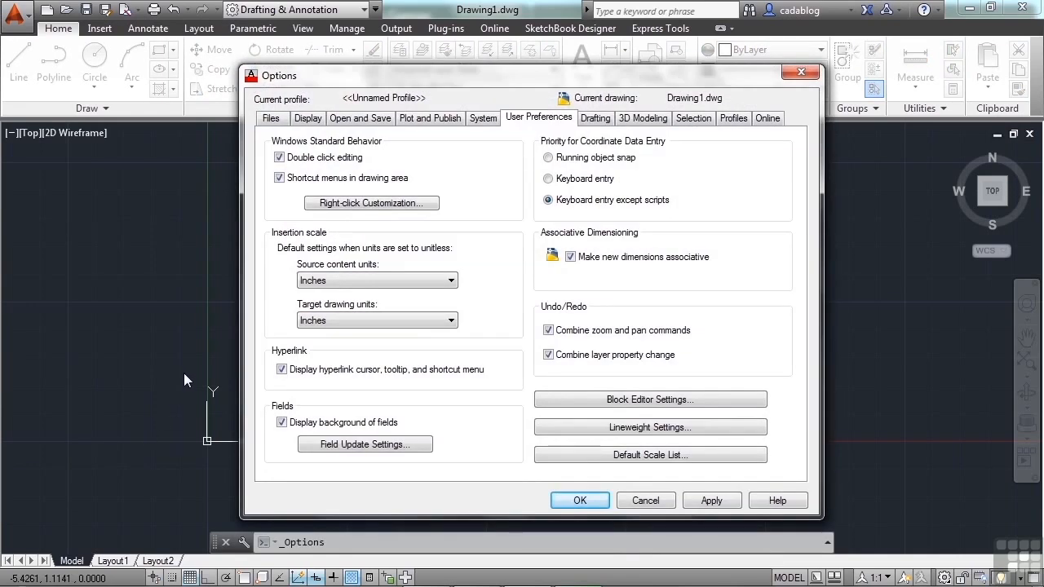
left_click(282, 118)
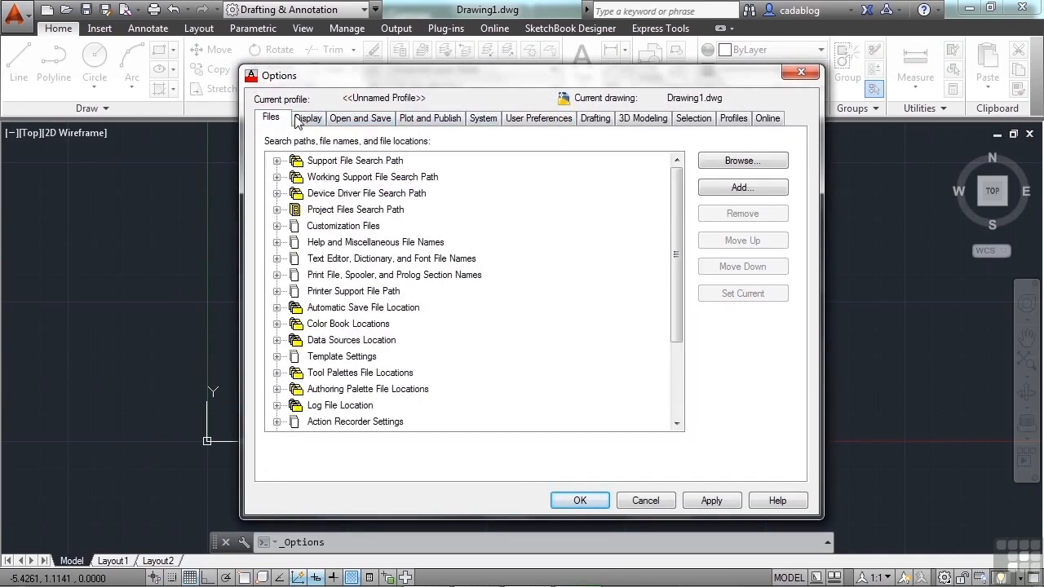
left_click(306, 121)
left_click(355, 121)
left_click(425, 121)
left_click(485, 121)
left_click(532, 122)
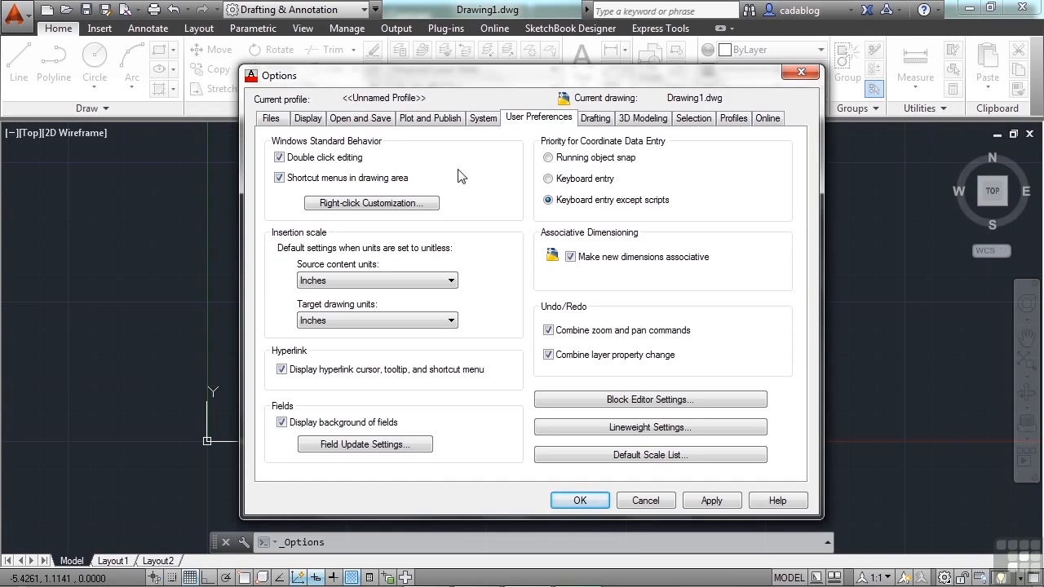
Step: Set the right-click customization to Repeat Last Command in Default Mode and Edit Mode, turn on time-sensitive right-click, and apply the options
left_click(408, 209)
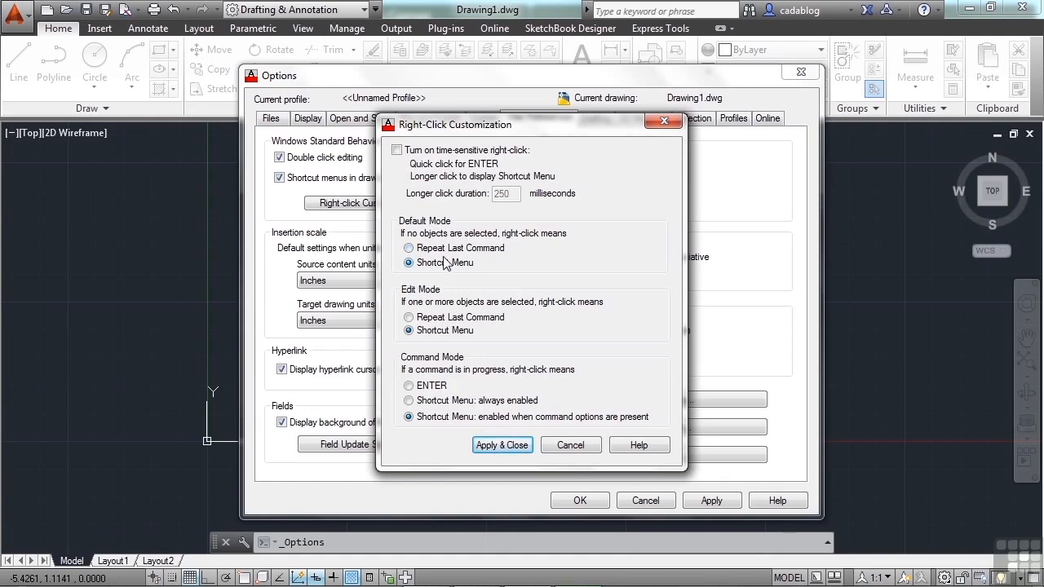
left_click(426, 248)
left_click(427, 318)
left_click(454, 334)
left_click(396, 152)
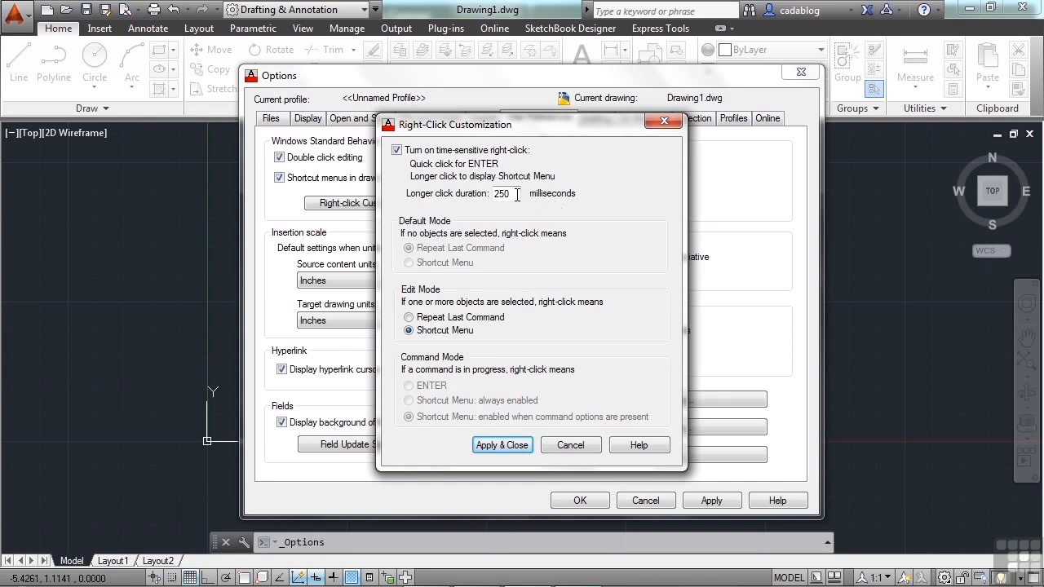
left_click(409, 317)
left_click(505, 446)
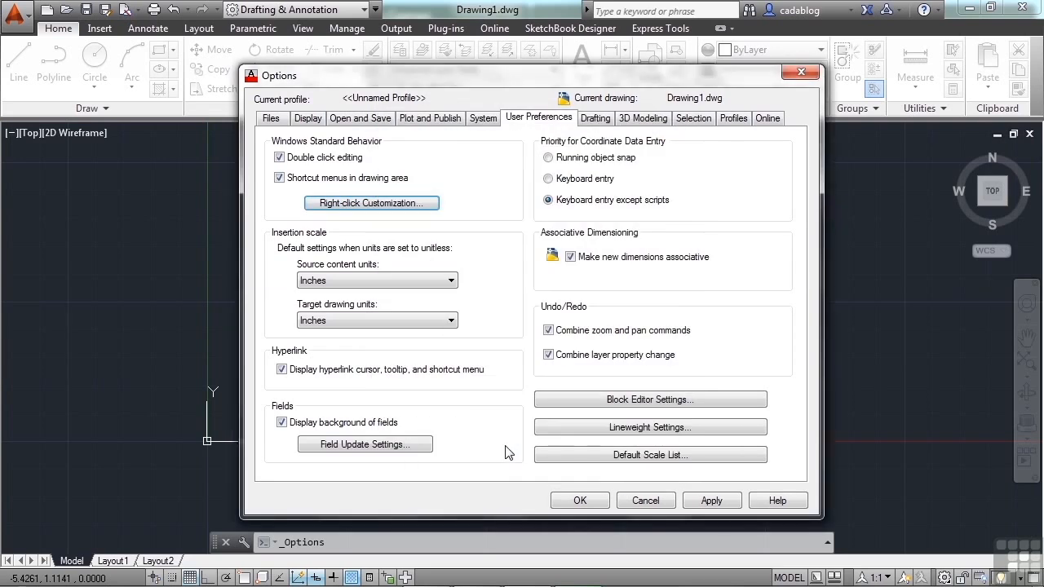
left_click(584, 500)
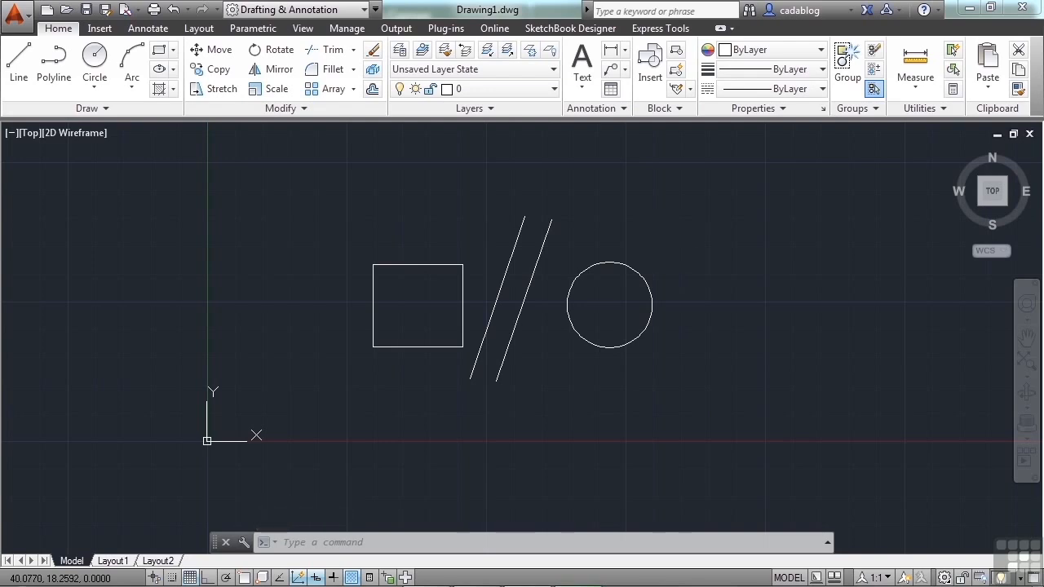
Step: Test the quick right-click behaviour by repeating the Options command, and close the dialog
right_click(655, 238)
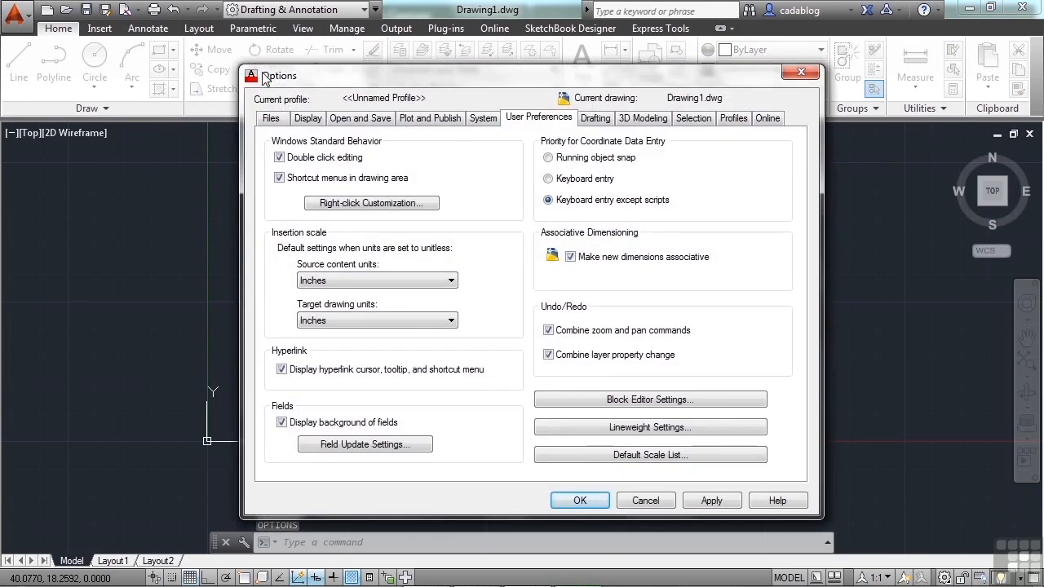
left_click(578, 502)
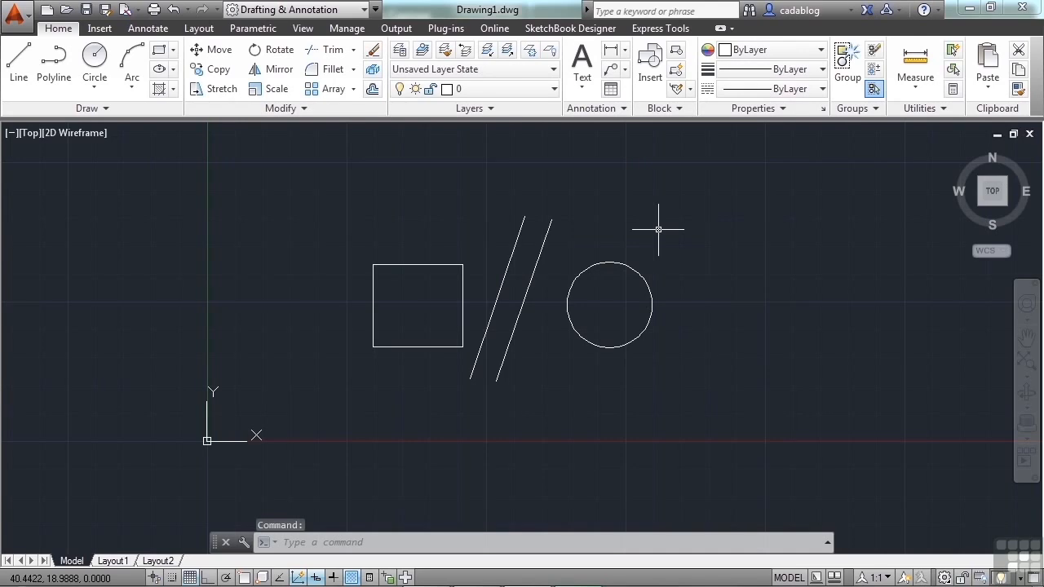
Step: Draw a single slanted line beside the circle, running down towards the X axis, with LINE recalled from recent input
right_click(658, 229)
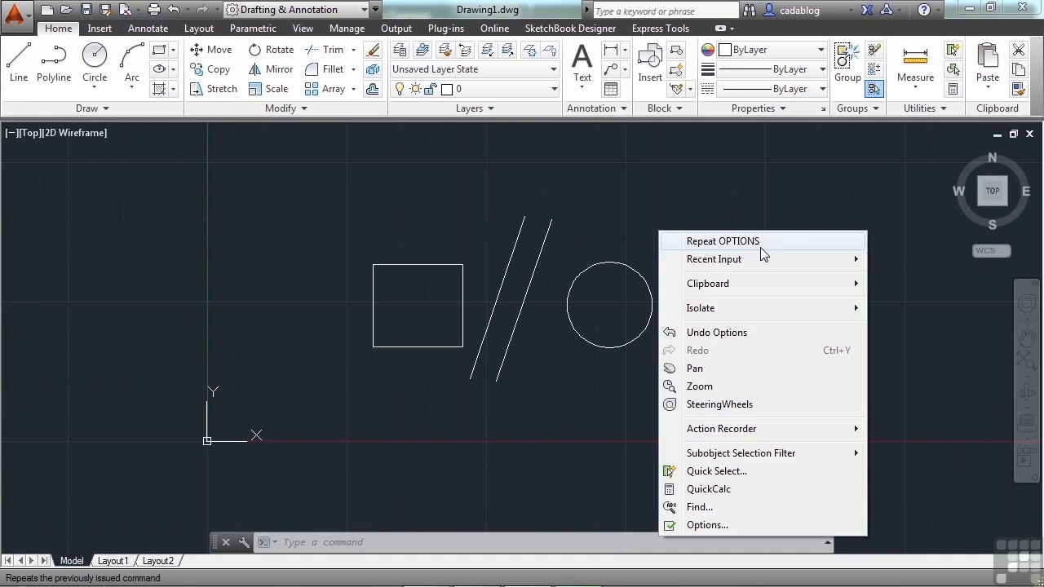
mouse_move(802, 261)
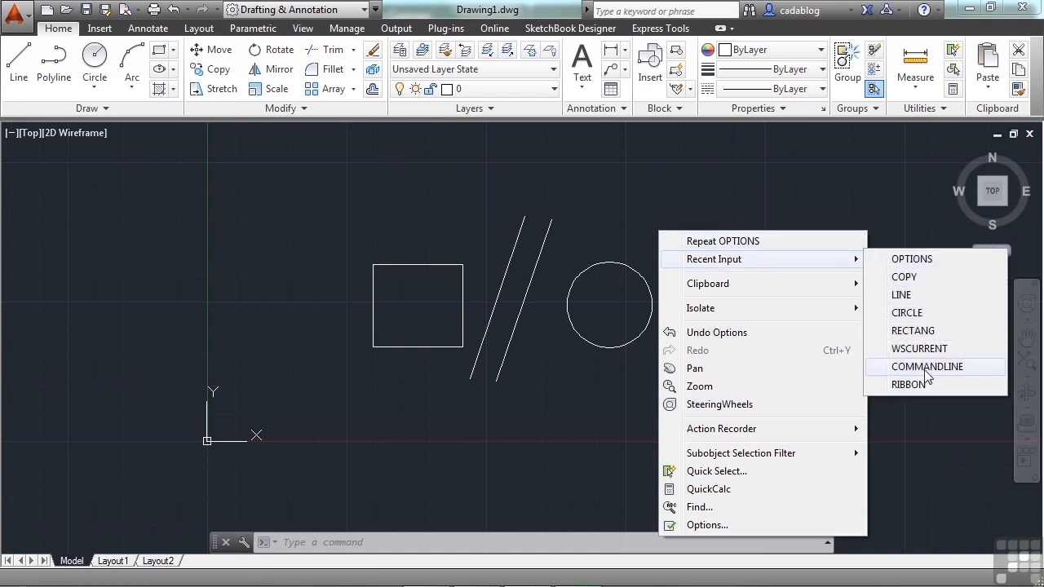
left_click(904, 296)
left_click(736, 308)
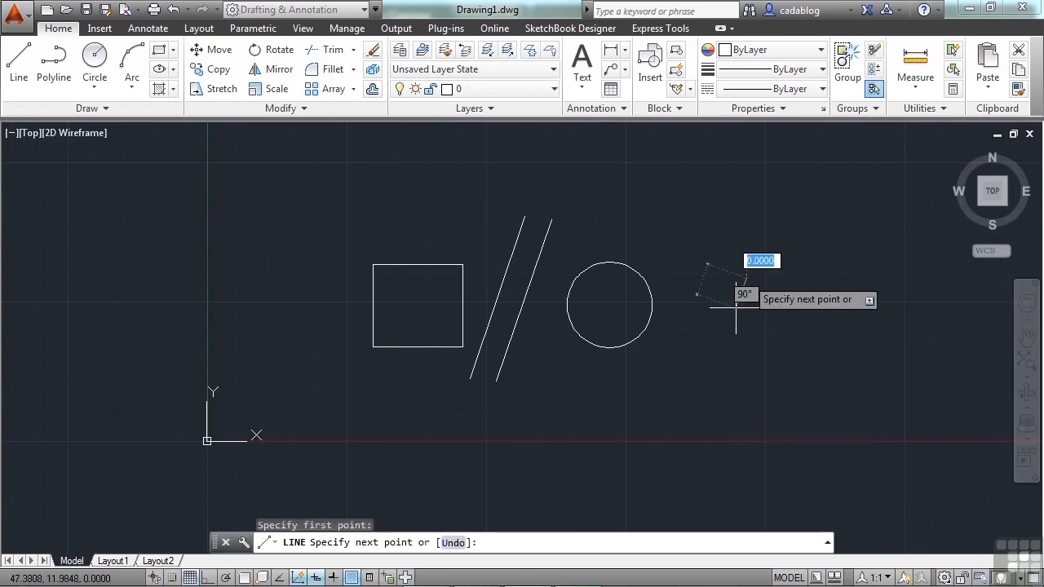
left_click(668, 409)
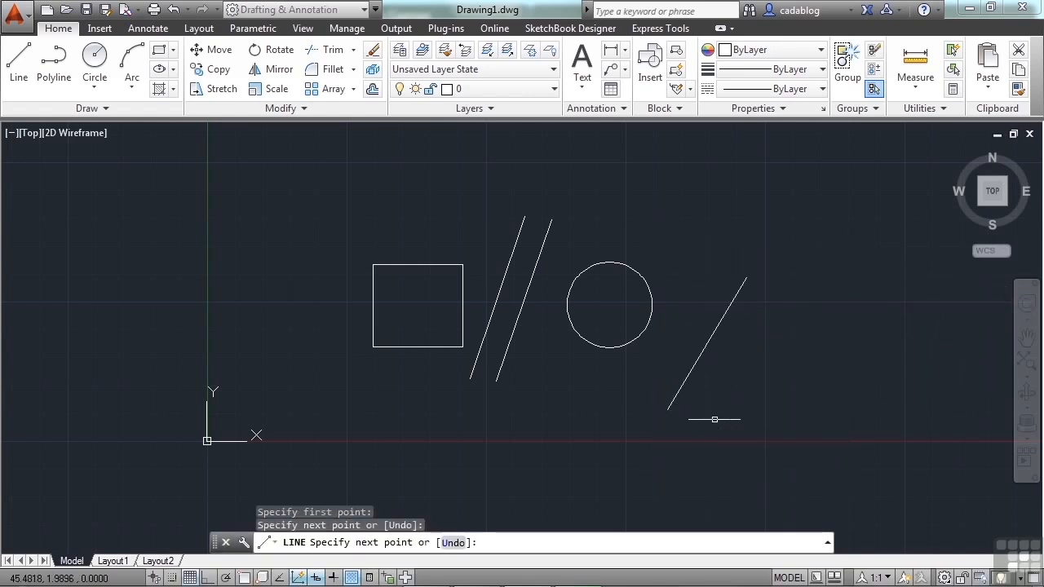
key("Return")
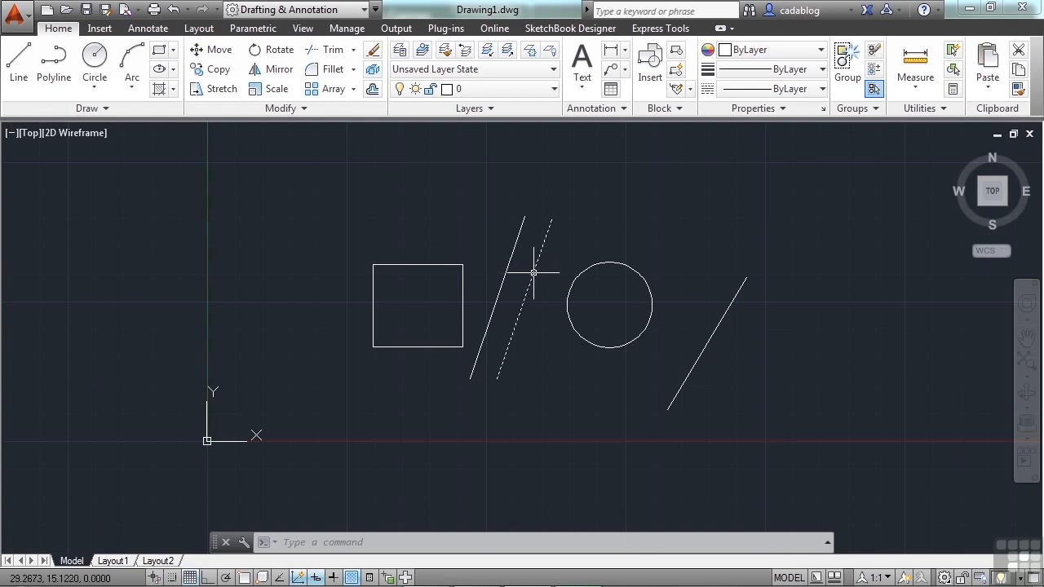
left_click(716, 328)
key("Escape")
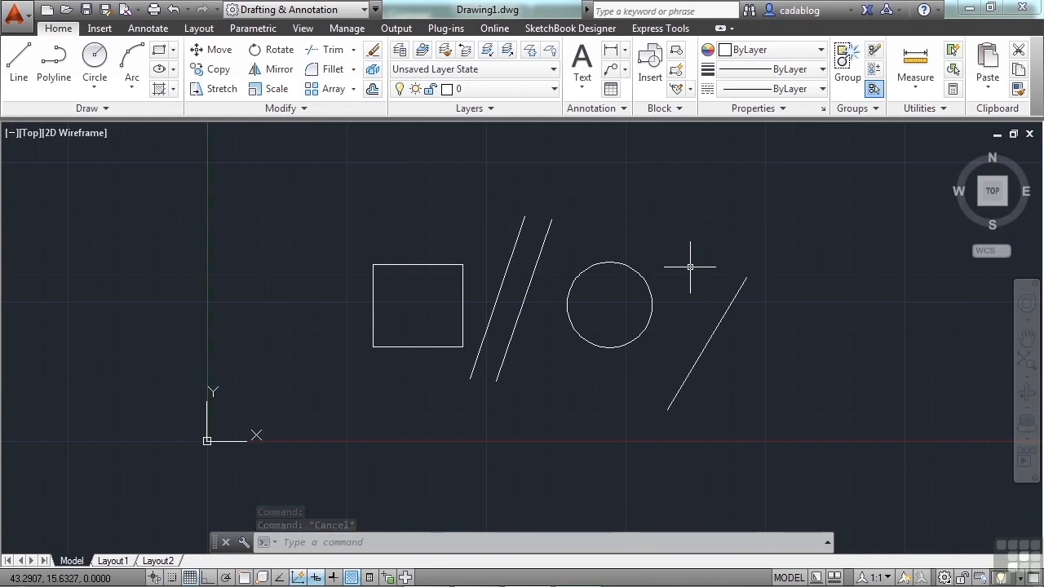
Step: Zoom in and out repeatedly around the area between the circle and the single slanted line
scroll(690, 267, "down", 1)
scroll(692, 272, "up", 4)
scroll(692, 271, "down", 4)
scroll(691, 270, "up", 2)
scroll(691, 270, "up", 2)
scroll(692, 271, "down", 4)
scroll(690, 273, "up", 2)
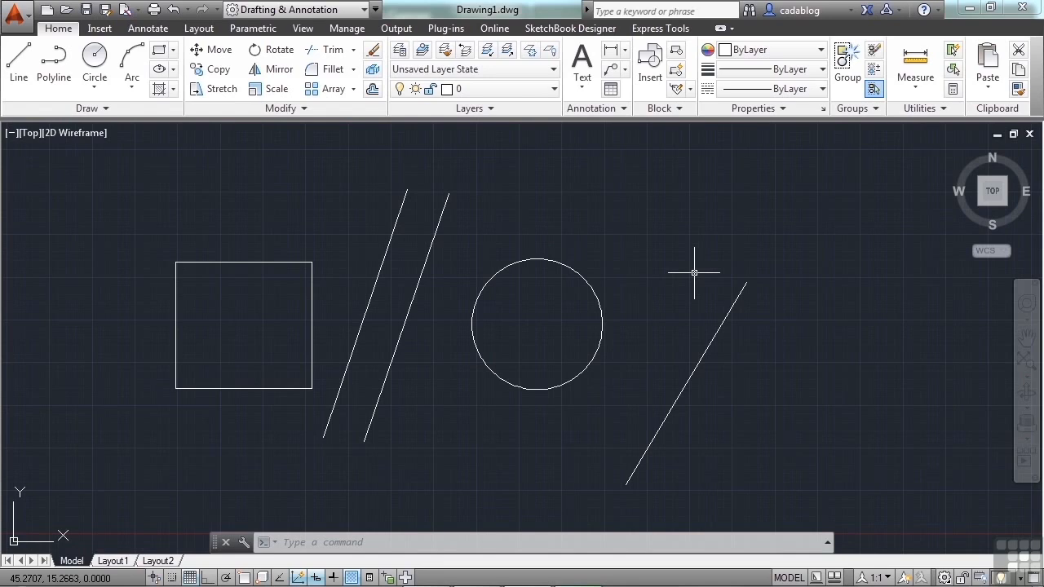
scroll(523, 305, "up", 2)
scroll(550, 307, "down", 3)
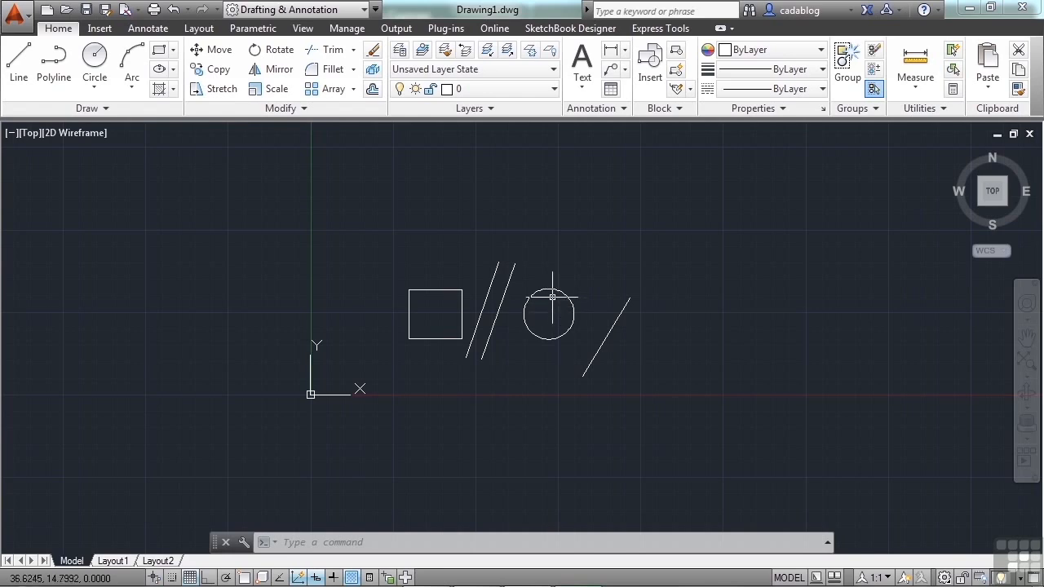
Step: Magnify the rectangle, pan around it, and zoom to the drawing extents
mouse_move(631, 279)
middle_mouse_down()
mouse_move(361, 242)
mouse_move(408, 259)
mouse_move(767, 277)
mouse_move(713, 280)
mouse_move(629, 313)
mouse_move(530, 251)
mouse_move(515, 219)
mouse_move(576, 210)
mouse_move(586, 293)
middle_mouse_up()
scroll(516, 339, "up", 5)
middle_click_drag(433, 284, 814, 314)
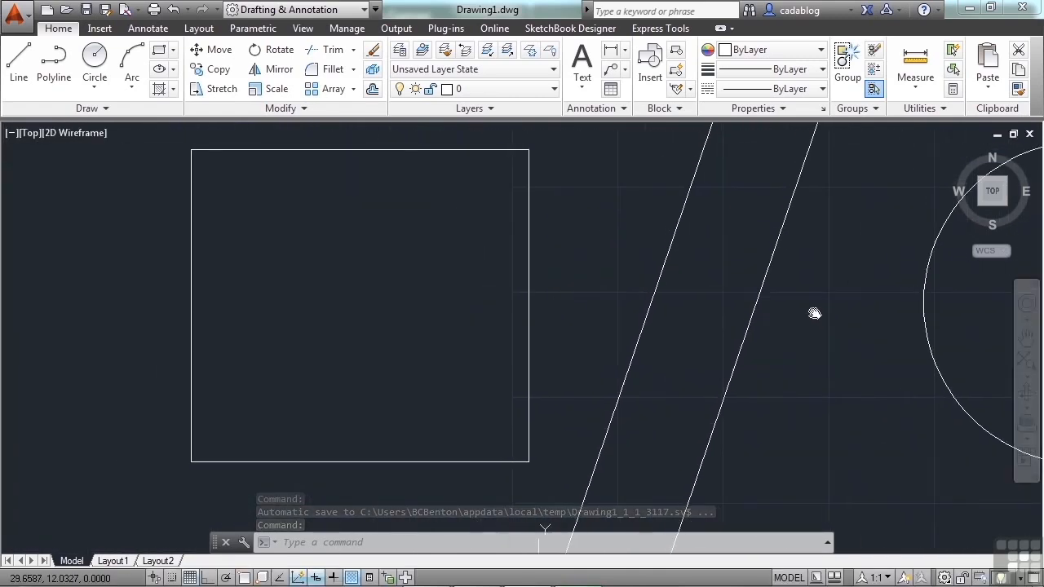
scroll(539, 490, "up", 6)
scroll(515, 420, "up", 2)
scroll(515, 269, "down", 6)
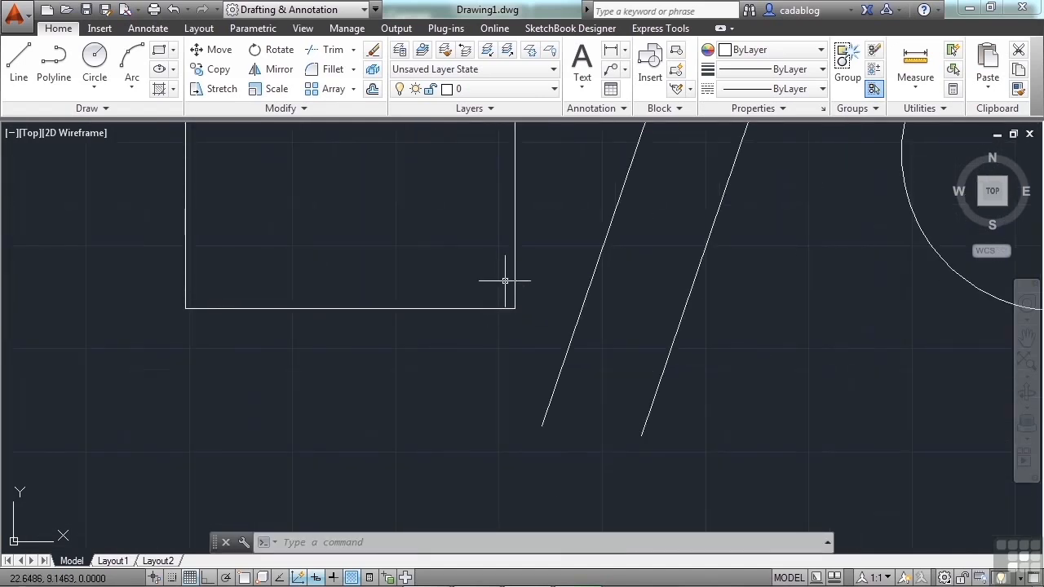
middle_click(466, 251)
middle_click(467, 250)
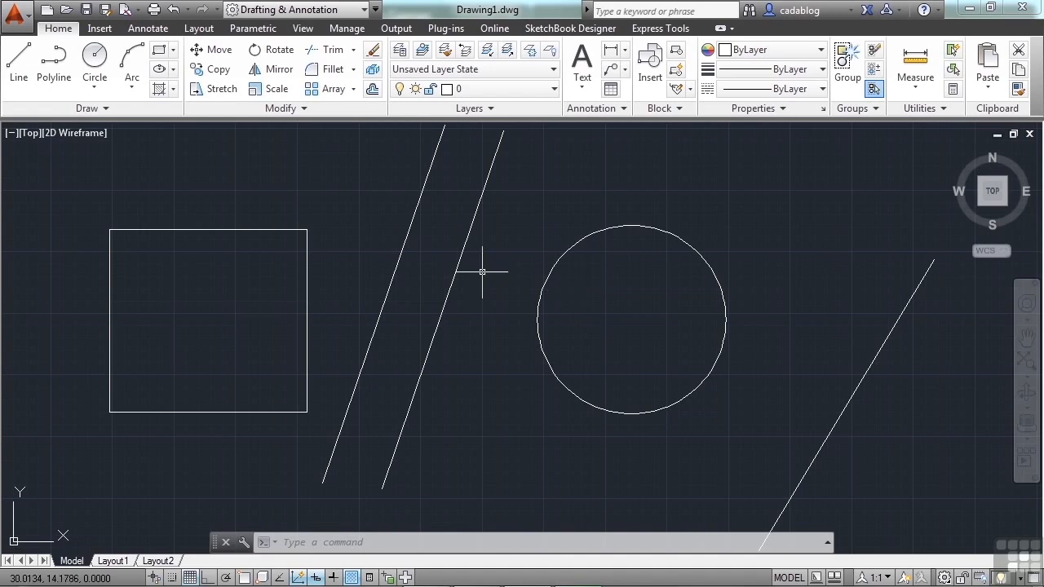
Step: Zoom in closely on the rectangle's upper-left corner, pan past it into empty space, and return to the drawing extents
middle_click_drag(381, 257, 685, 296)
mouse_move(459, 288)
middle_mouse_down()
mouse_move(517, 301)
mouse_move(421, 247)
mouse_move(328, 257)
middle_mouse_up()
scroll(328, 258, "up", 6)
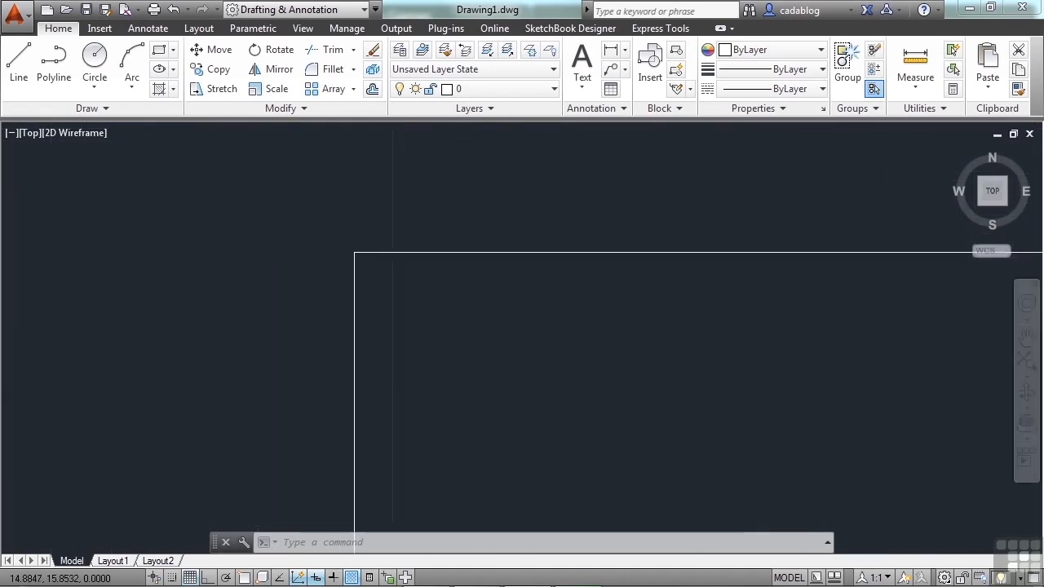
scroll(364, 215, "up", 8)
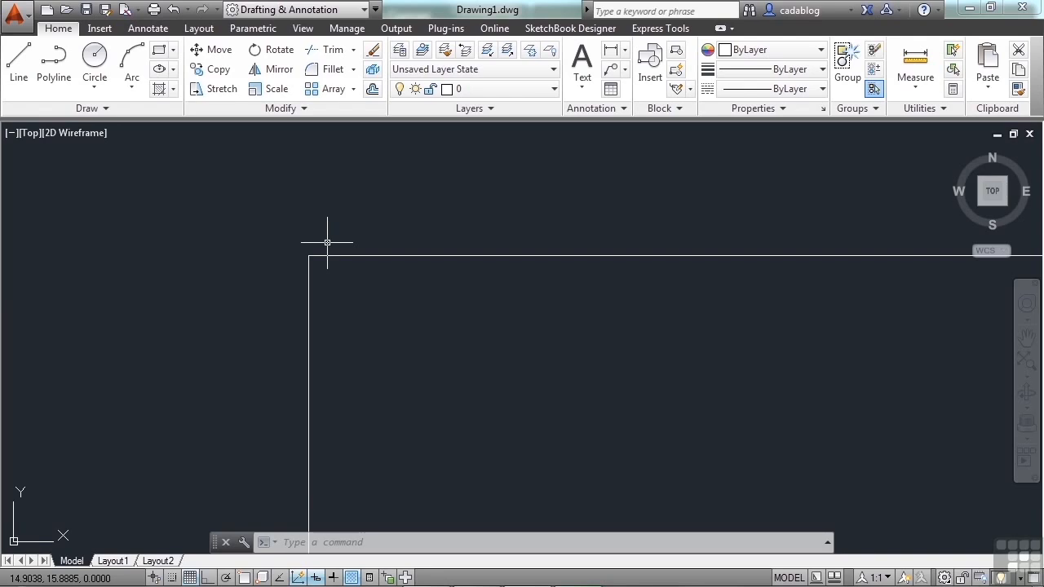
scroll(523, 343, "up", 2)
middle_click_drag(518, 338, 360, 233)
middle_click_drag(538, 359, 352, 268)
middle_click_drag(571, 375, 398, 293)
middle_click_drag(507, 327, 399, 273)
middle_click_drag(491, 352, 410, 296)
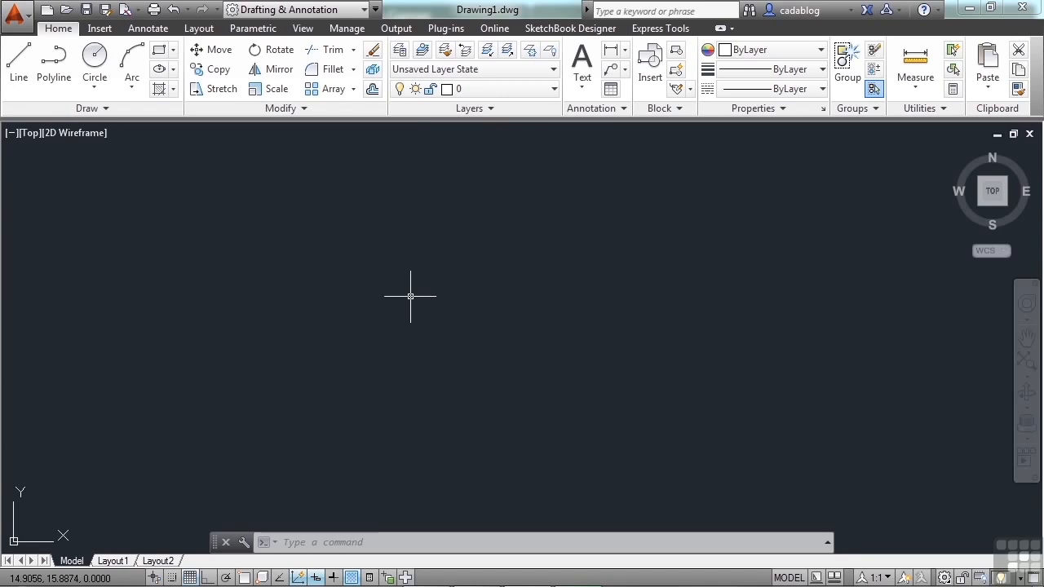
middle_click(410, 296)
middle_click(411, 296)
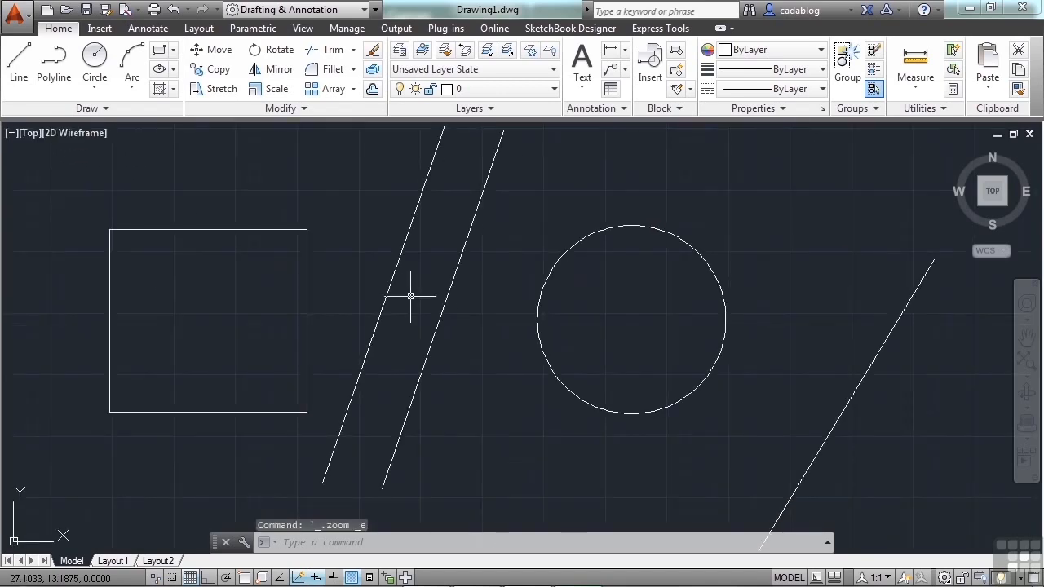
Step: Magnify the lower end of the single slanted line, and return to the drawing extents
middle_click_drag(785, 473, 757, 331)
scroll(741, 408, "up", 8)
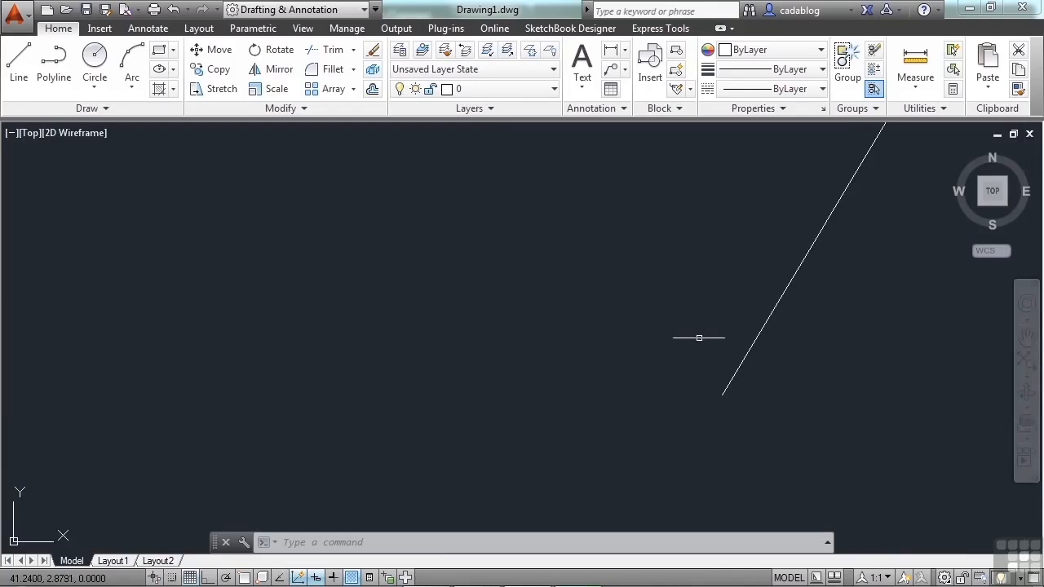
middle_click(596, 282)
middle_click(596, 282)
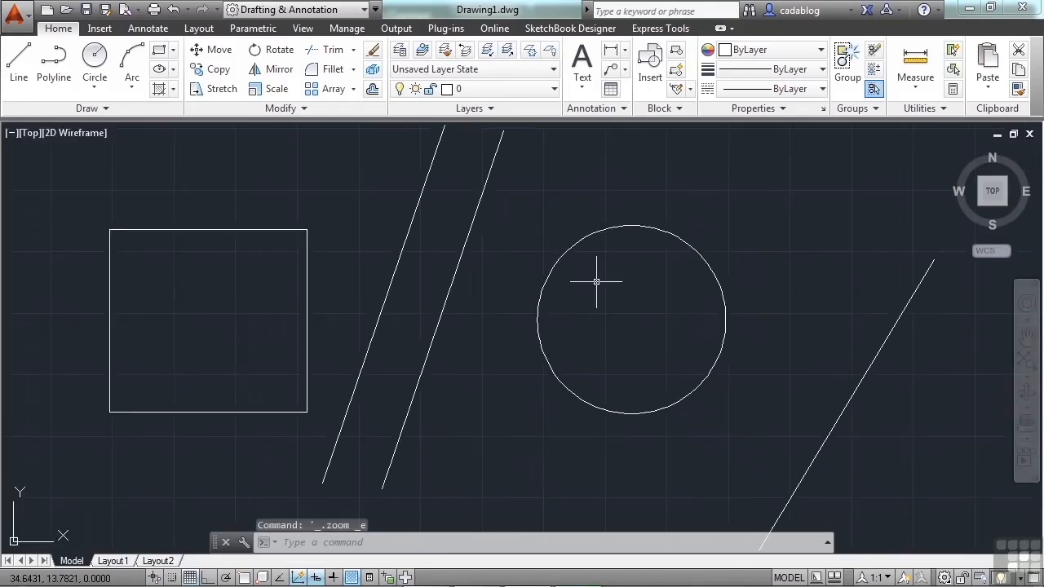
Step: Zoom out from all the shapes, pan them slightly, and fit the view to the drawing extents
scroll(593, 276, "down", 2)
scroll(594, 276, "up", 2)
scroll(593, 278, "down", 4)
mouse_move(595, 280)
middle_mouse_down()
mouse_move(462, 273)
mouse_move(567, 296)
middle_mouse_up()
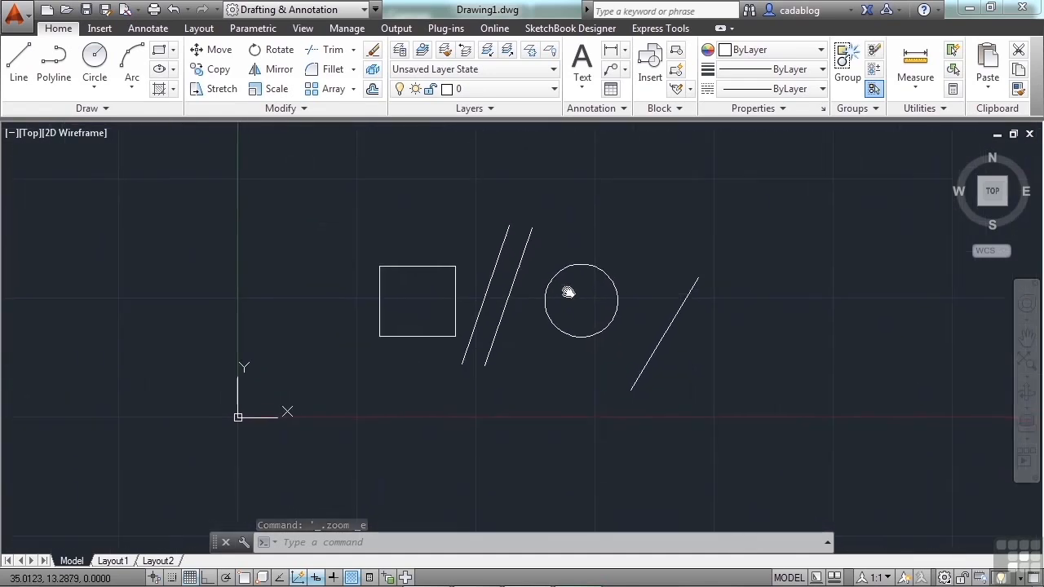
middle_click(566, 296)
middle_click(566, 296)
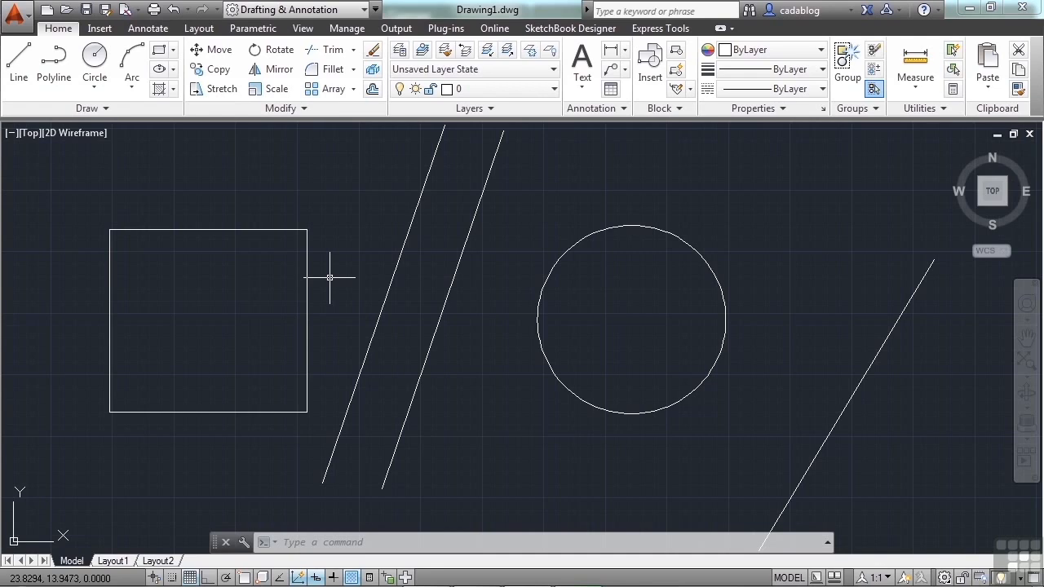
Step: View the list of recently used commands for the drawing area, and dismiss it
right_click(394, 235)
mouse_move(482, 269)
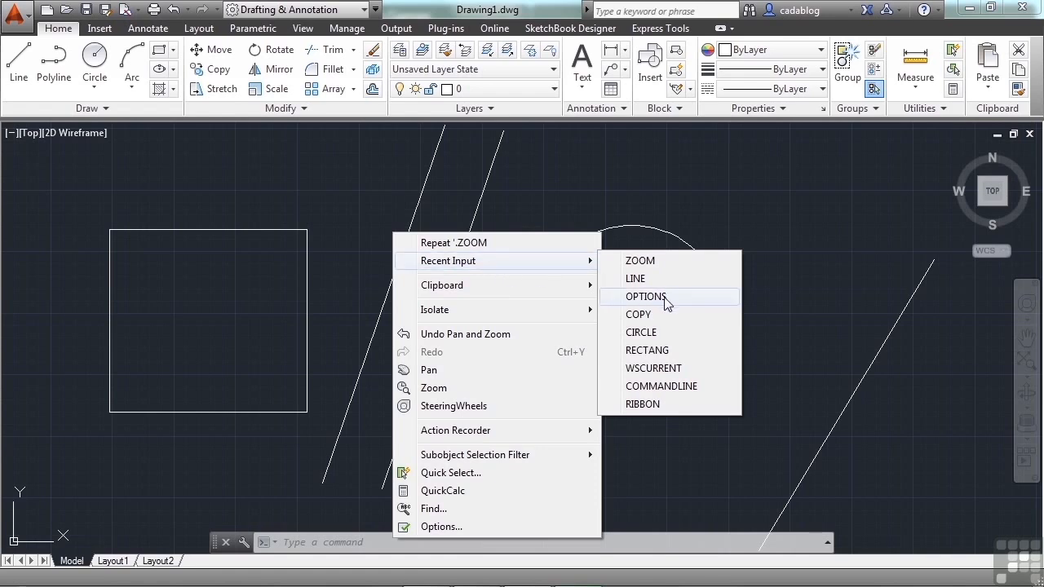
left_click(245, 182)
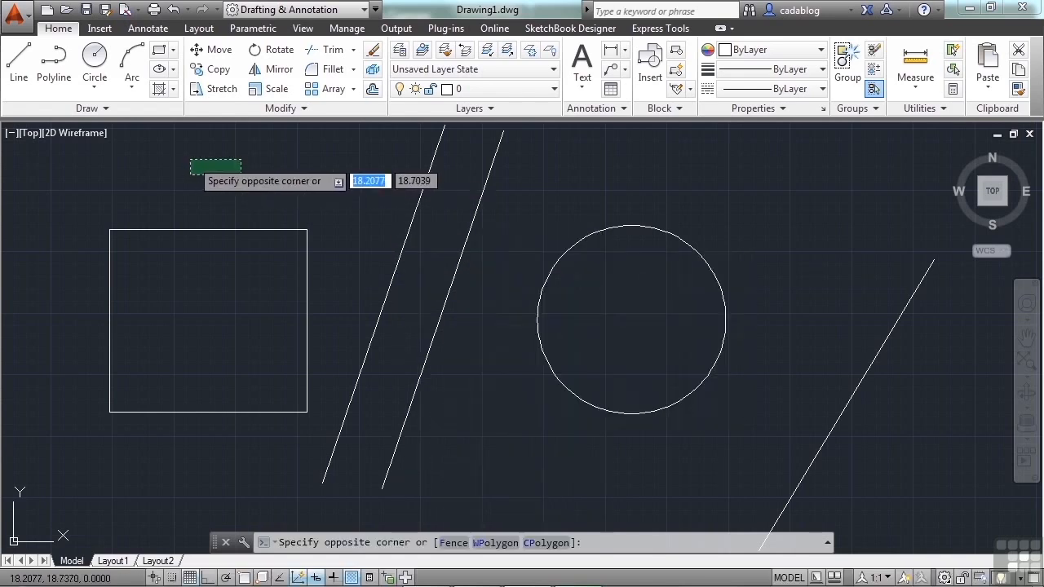
Step: Open the display options and set the crosshair size to 50
left_click(15, 15)
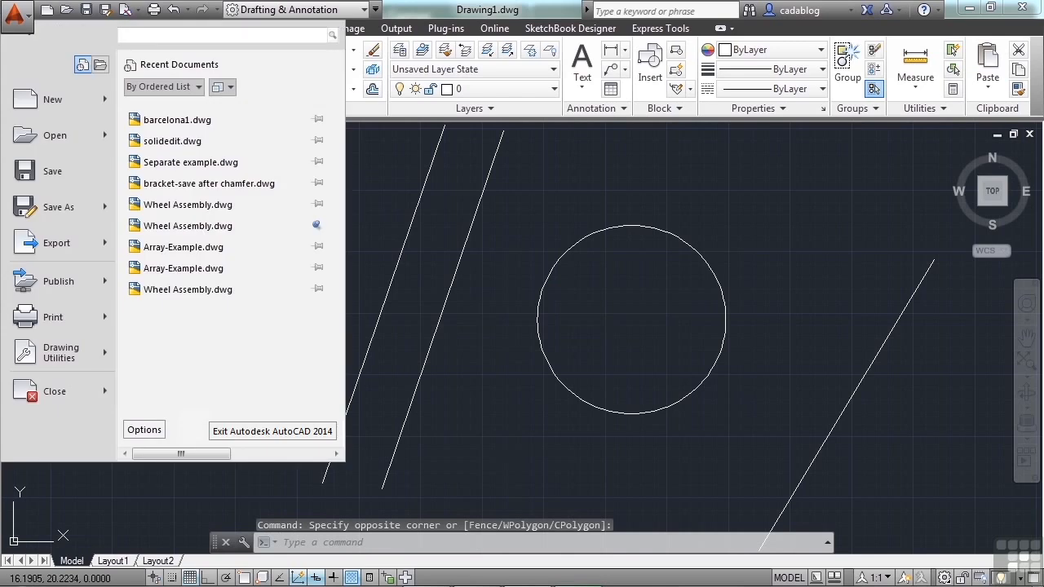
left_click(144, 430)
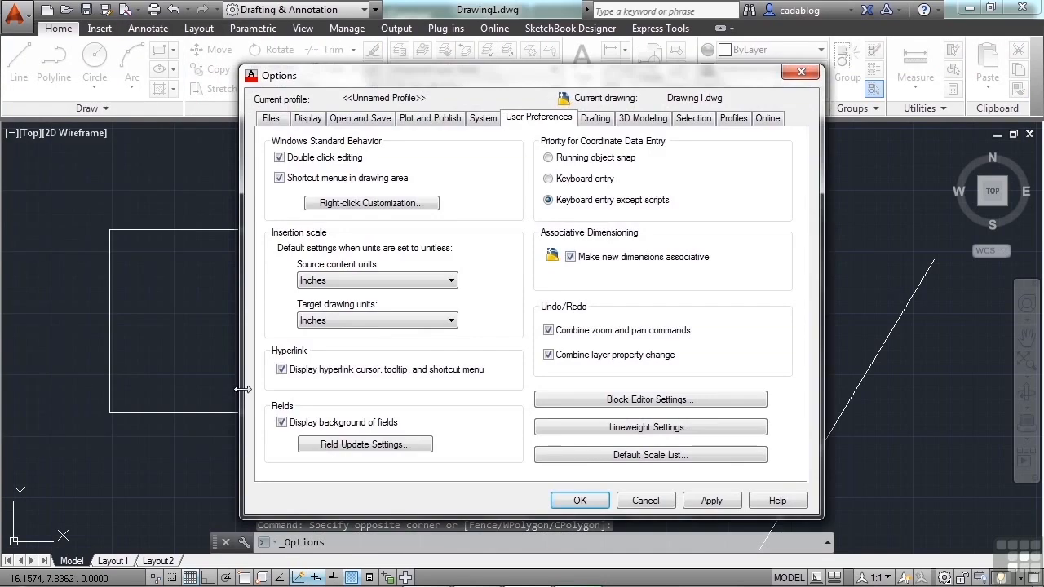
left_click(315, 123)
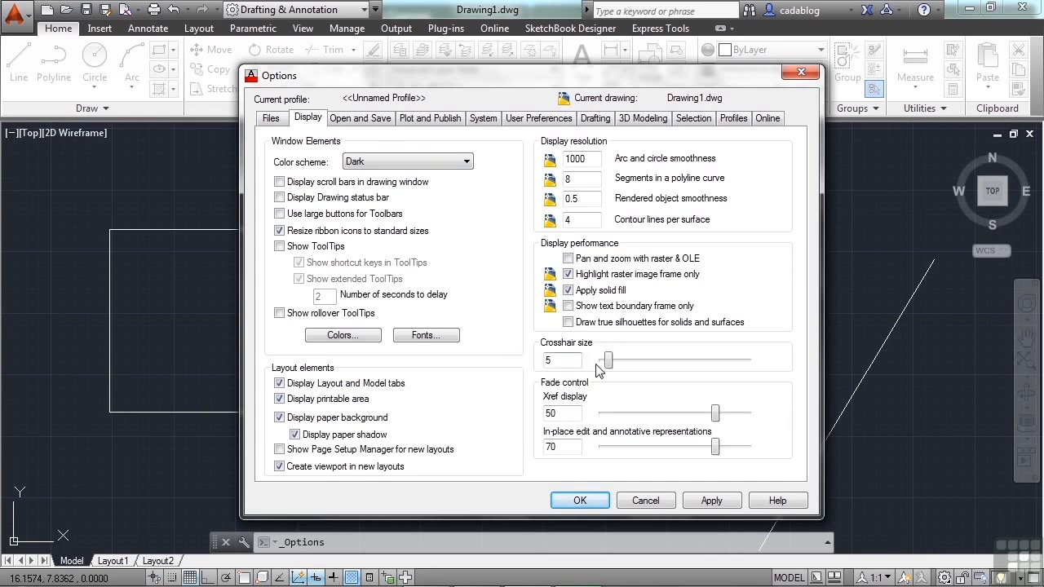
left_click_drag(610, 363, 755, 374)
double_click(572, 363)
type("50")
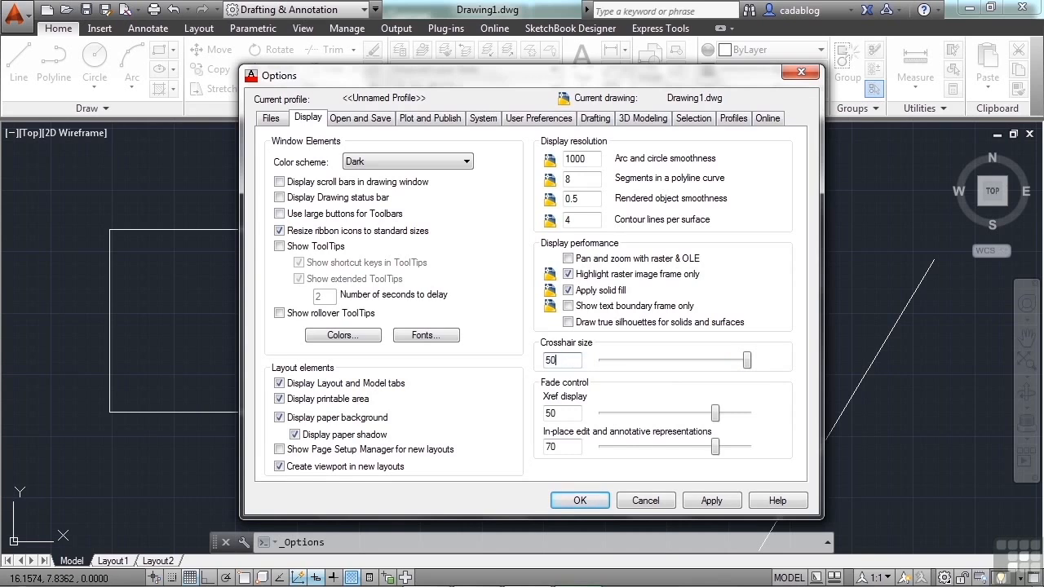
Step: Raise the crosshair size to its maximum of 100 and accept the options
left_click(749, 366)
left_click_drag(678, 363, 778, 367)
mouse_move(748, 364)
left_mouse_down()
mouse_move(675, 374)
mouse_move(750, 372)
left_mouse_up()
left_click(583, 501)
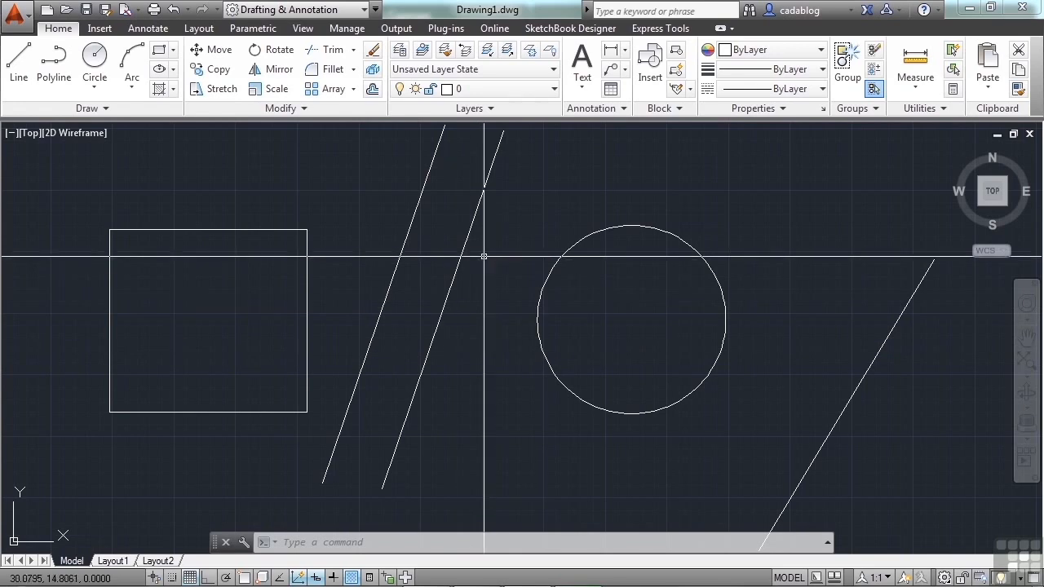
Step: Reopen the options and reduce the crosshair size to 50
type("op")
key("Return")
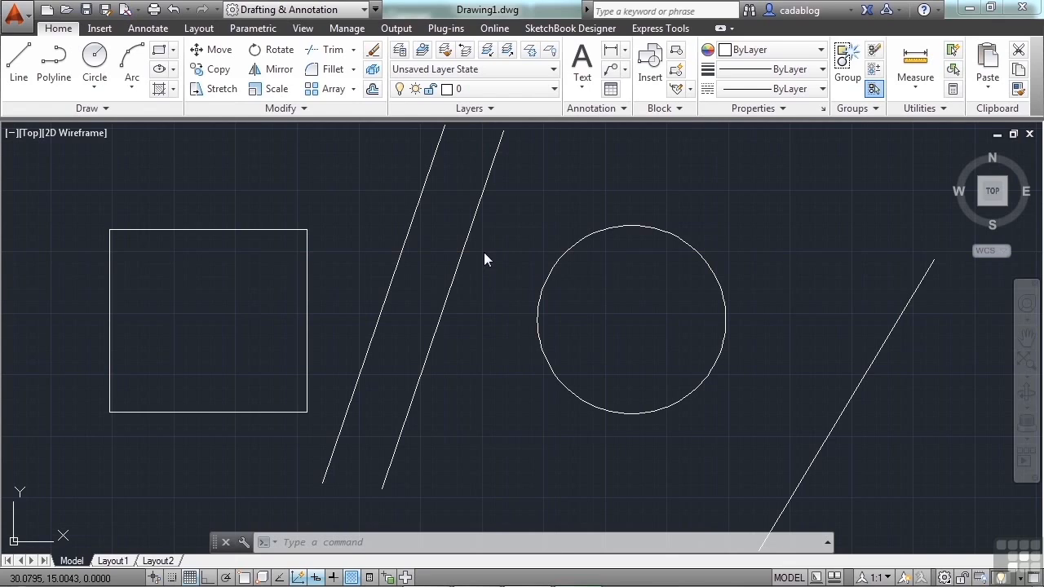
left_click_drag(572, 361, 526, 364)
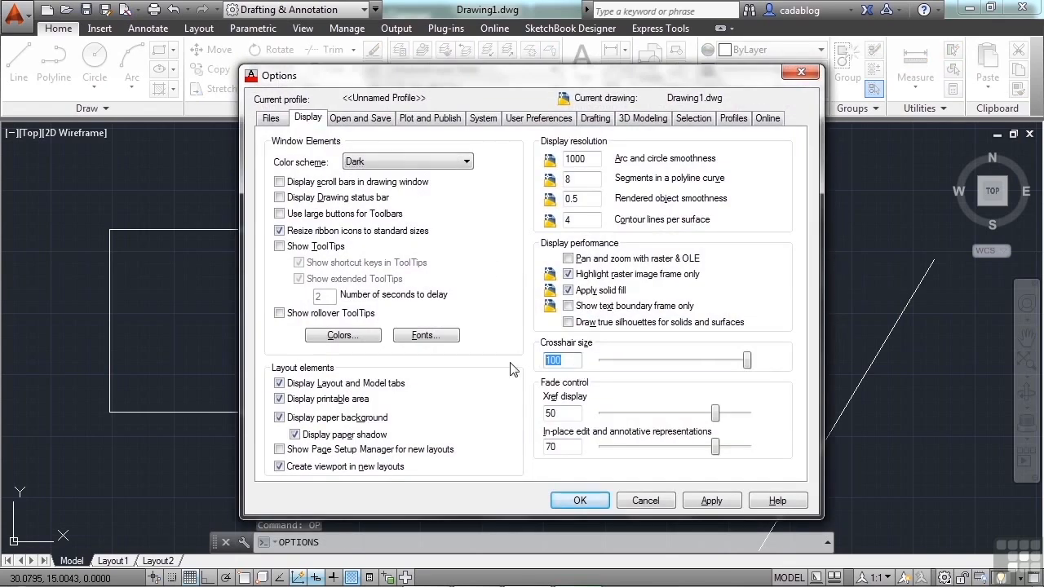
type("50")
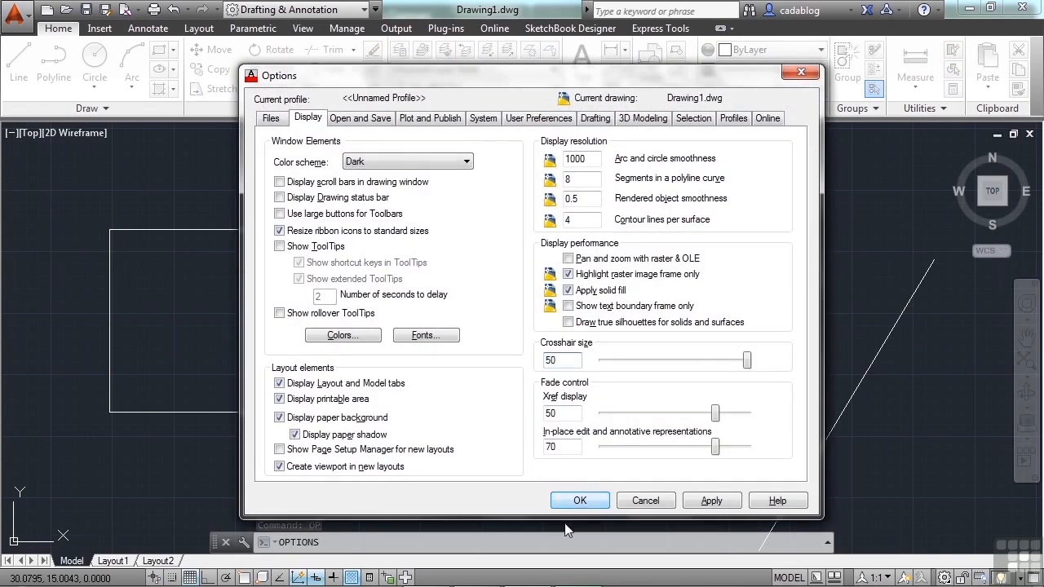
left_click(580, 501)
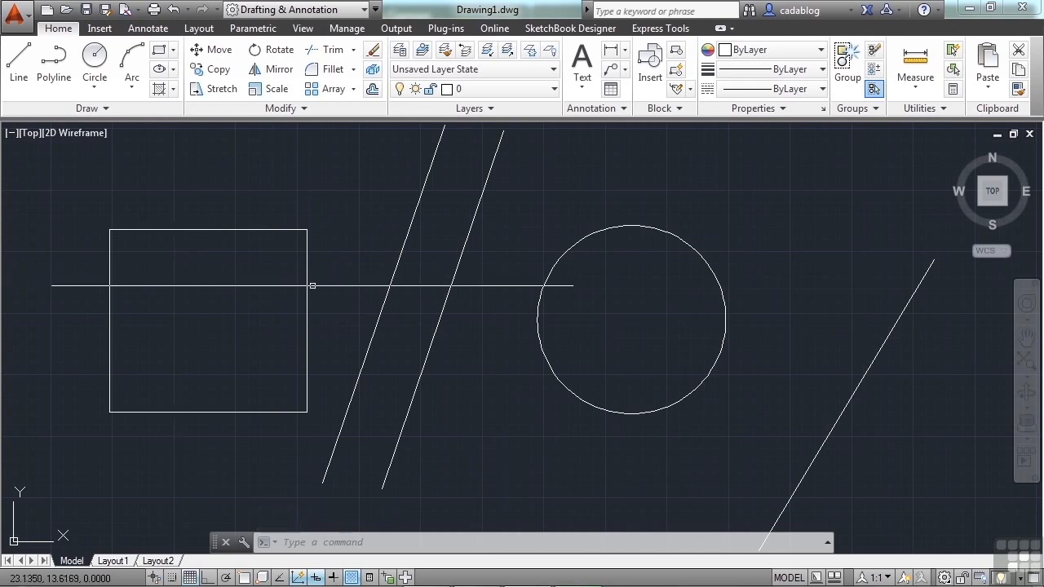
Step: Zoom out from the shapes to leave plenty of empty space around them
scroll(328, 287, "down", 4)
left_click_drag(328, 287, 750, 286)
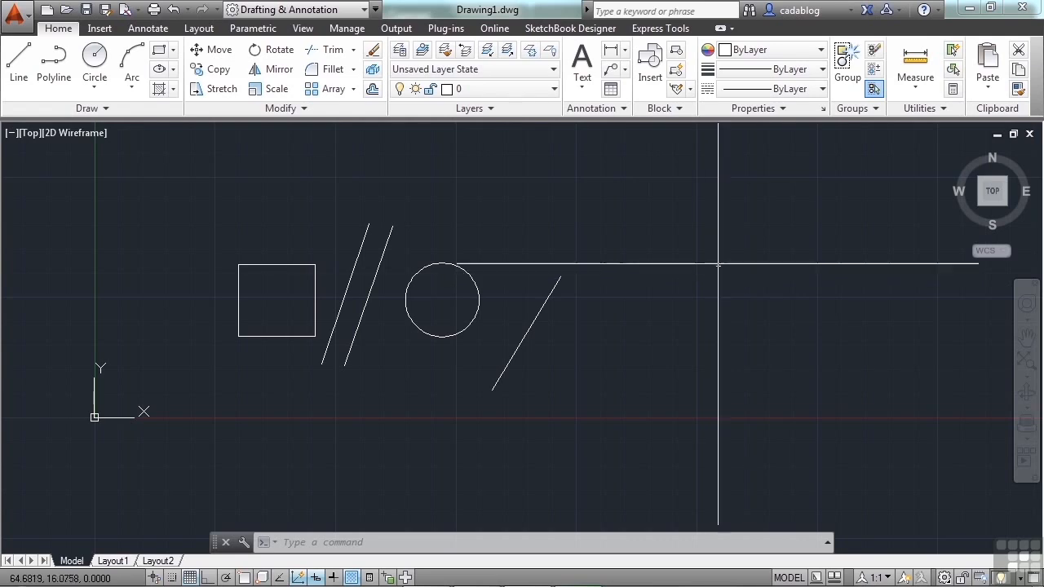
mouse_move(22, 571)
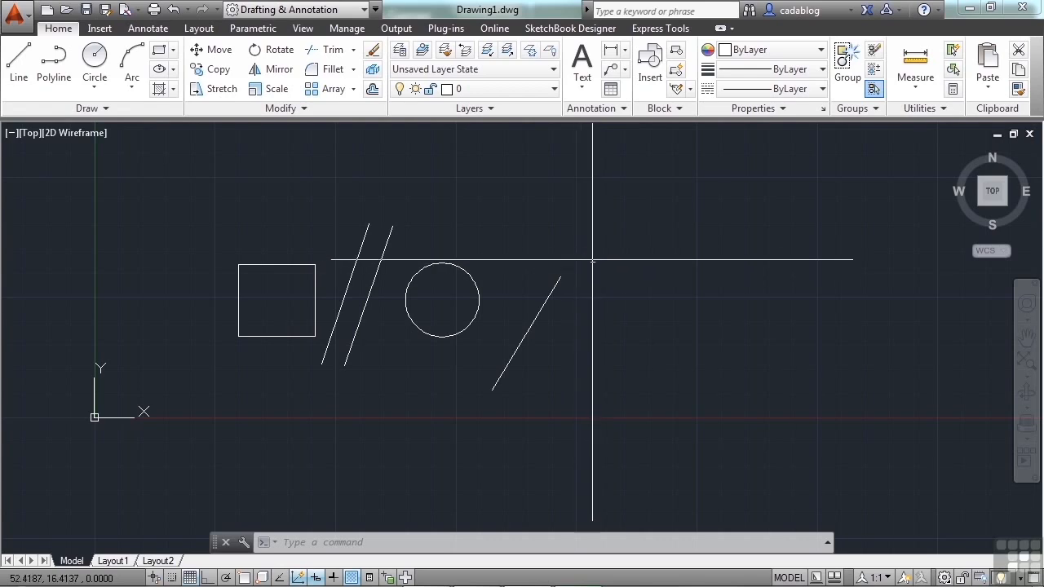
left_click(901, 10)
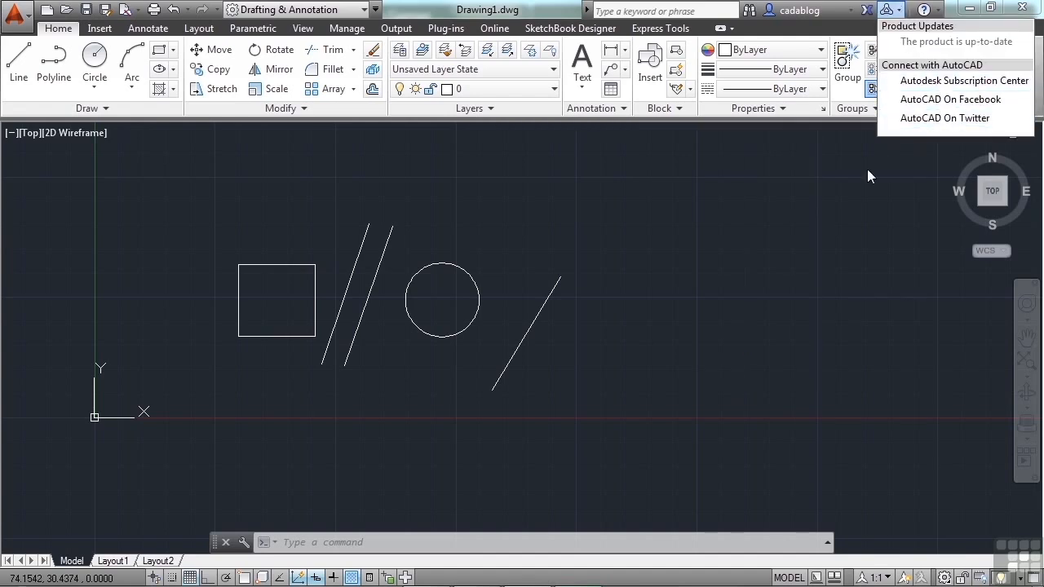
left_click(812, 201)
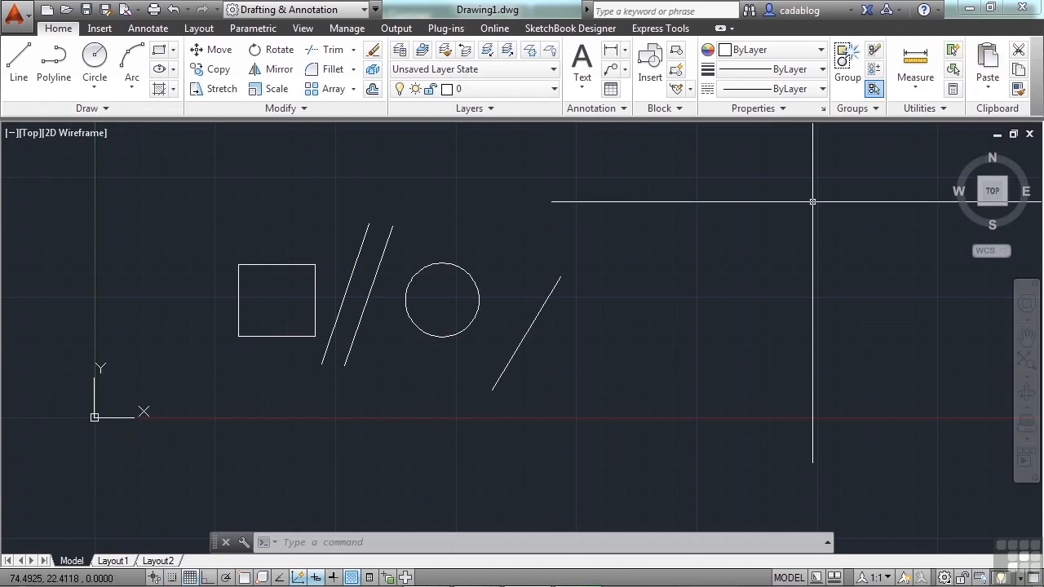